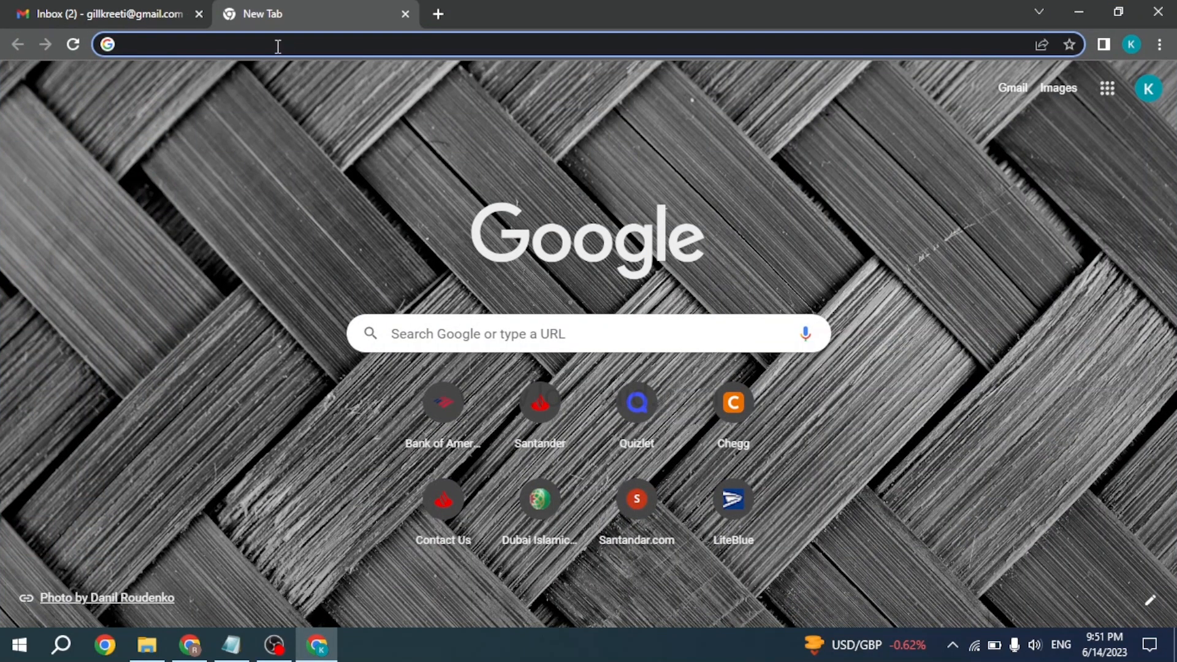
type("trello")
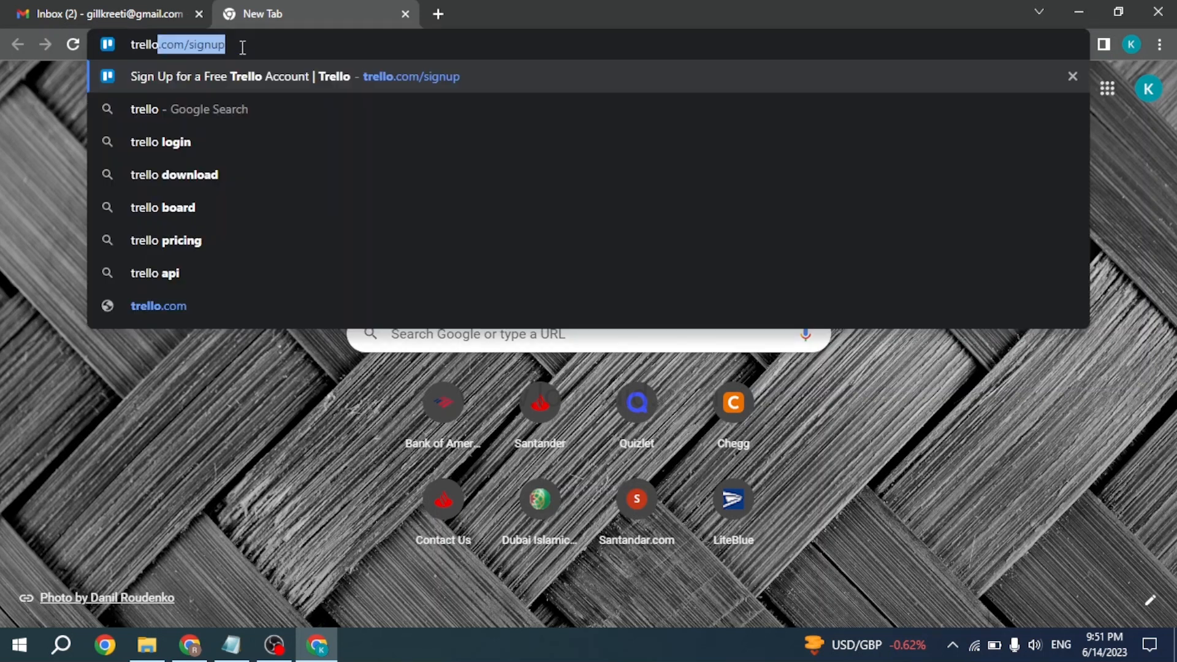
Load the Trello sign-up page at trello.com/signup
key("Return")
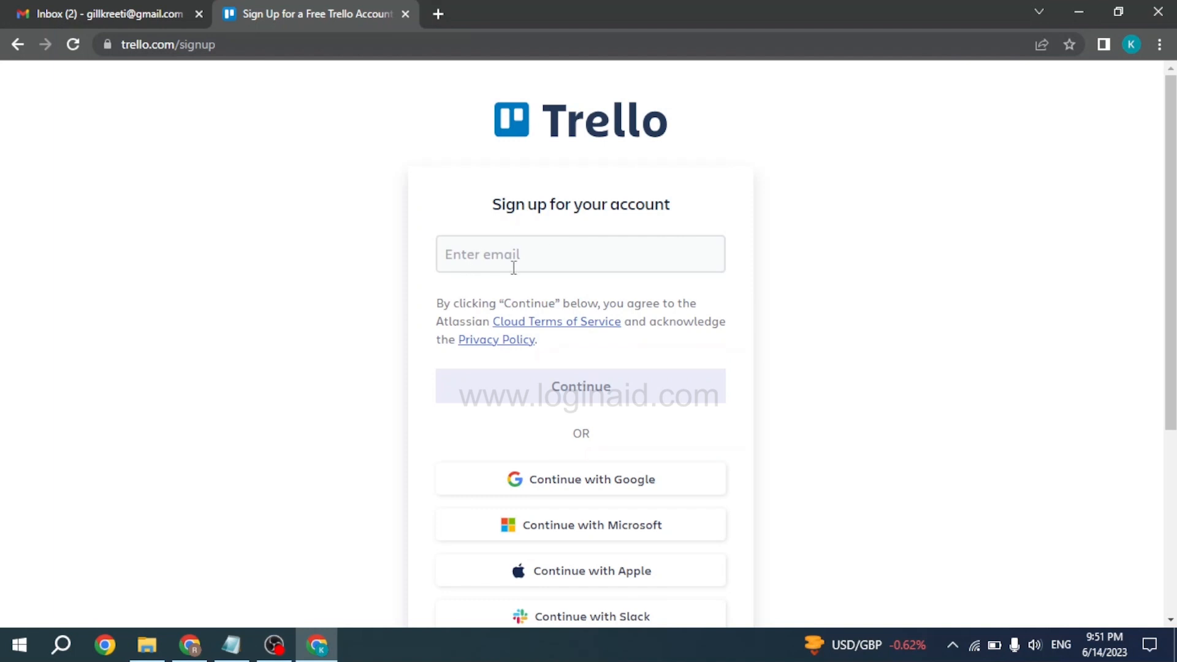
scroll(1150, 209, "down", 1)
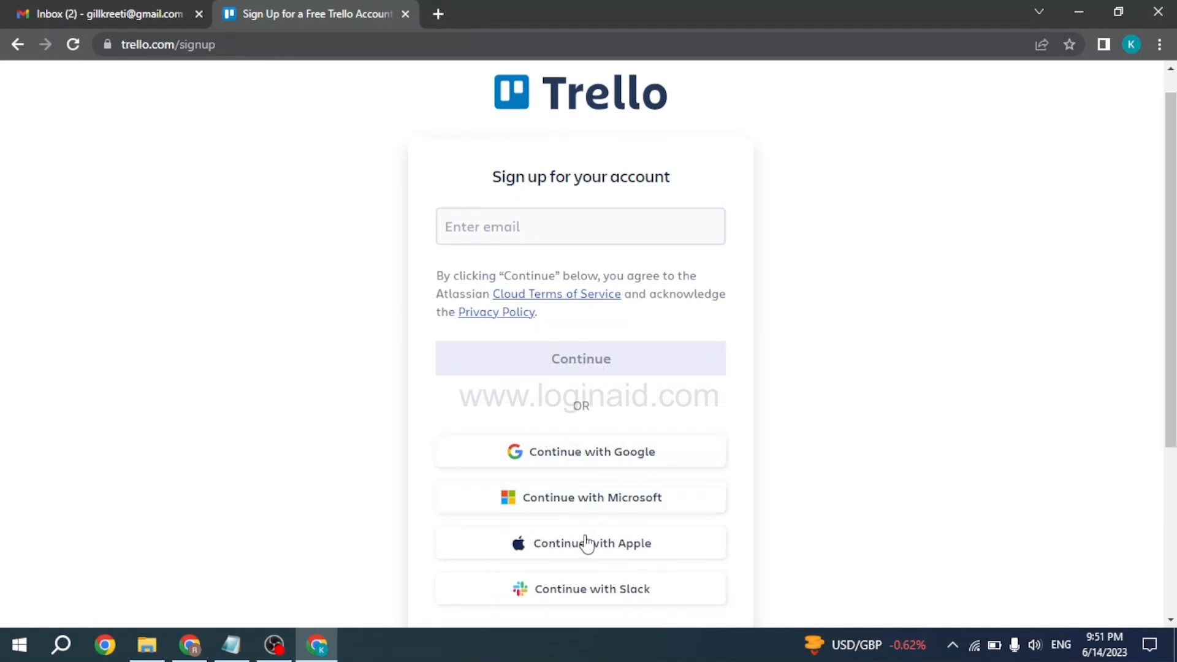
scroll(603, 588, "up", 1)
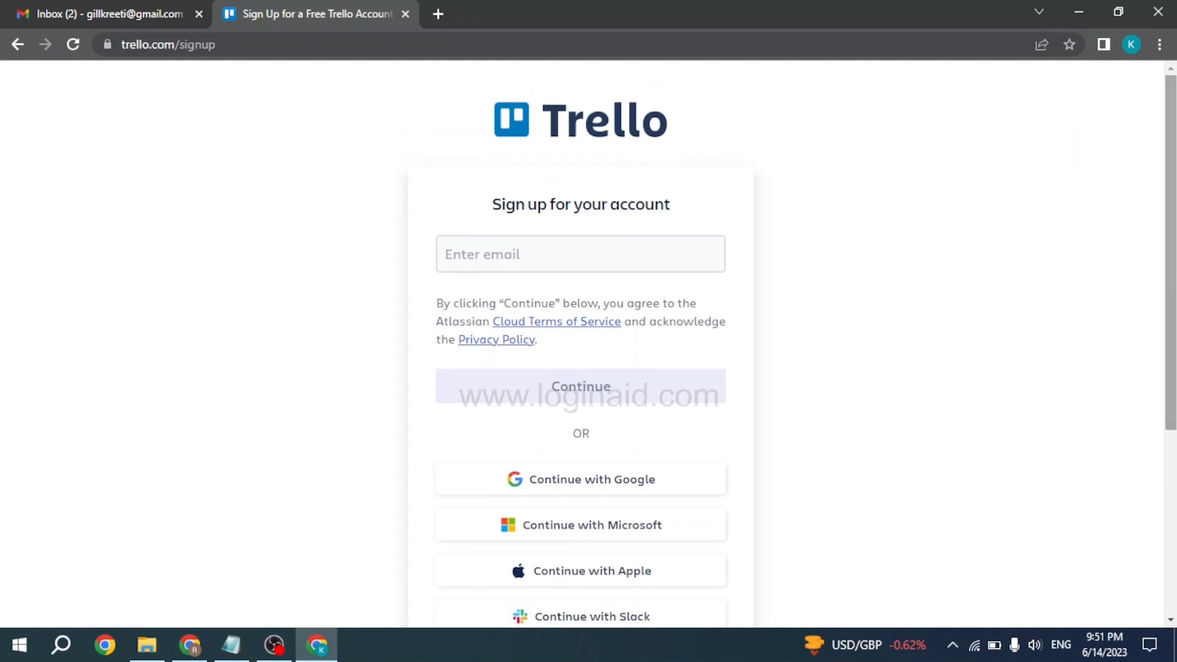
Submit the Gmail address to start sign-up, then switch to the Gmail inbox
left_click(501, 258)
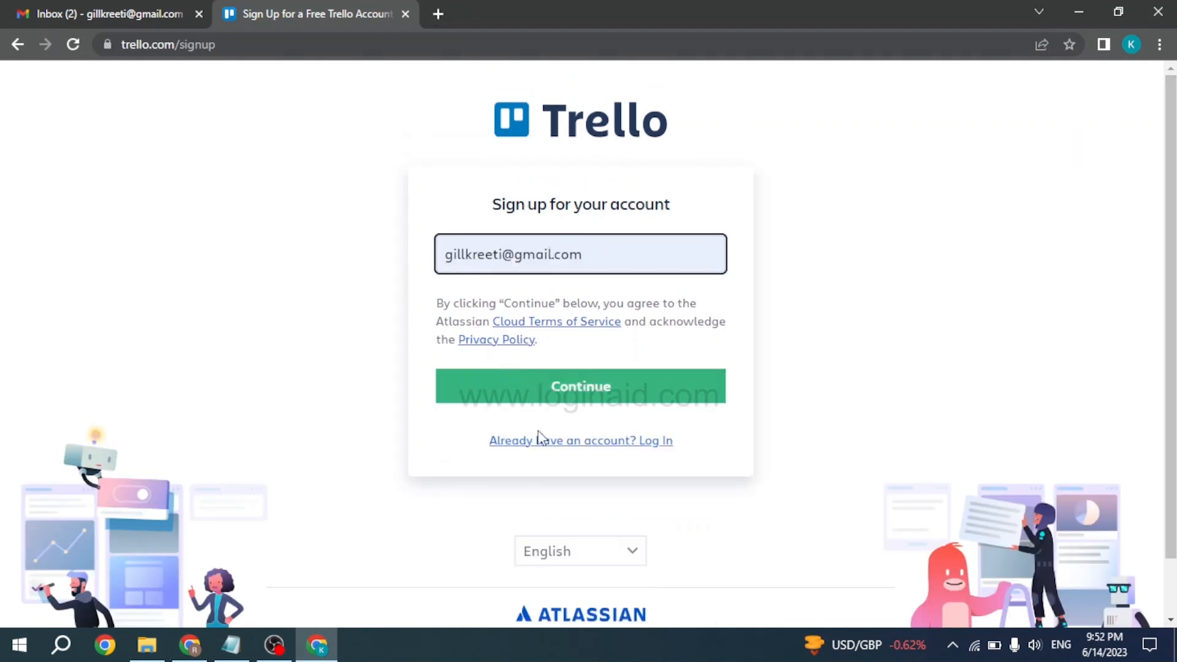
left_click(585, 387)
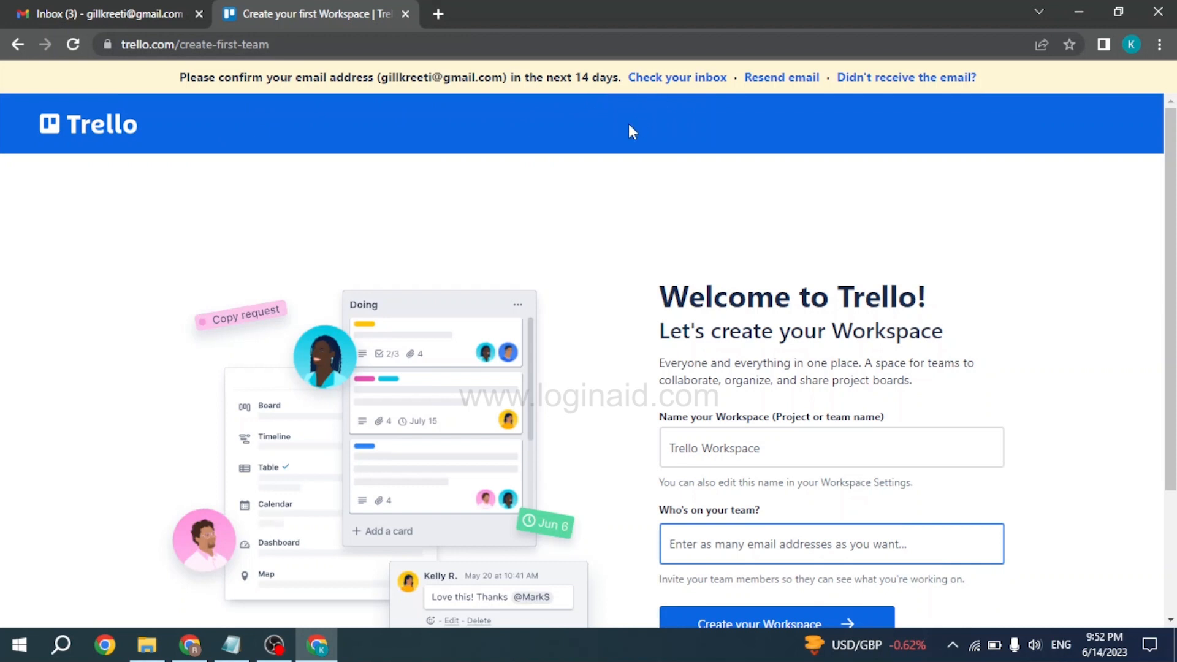
left_click(678, 77)
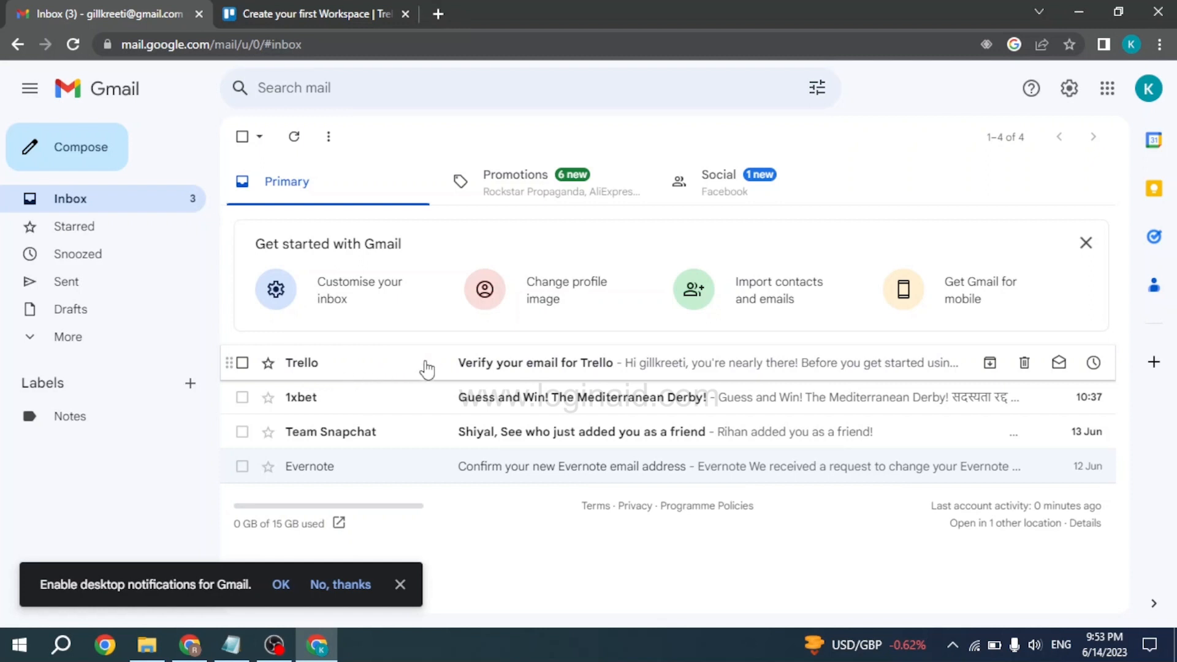
Verify the email address from Trello's verification message in Gmail
left_click(454, 380)
left_click_drag(1123, 267, 1124, 348)
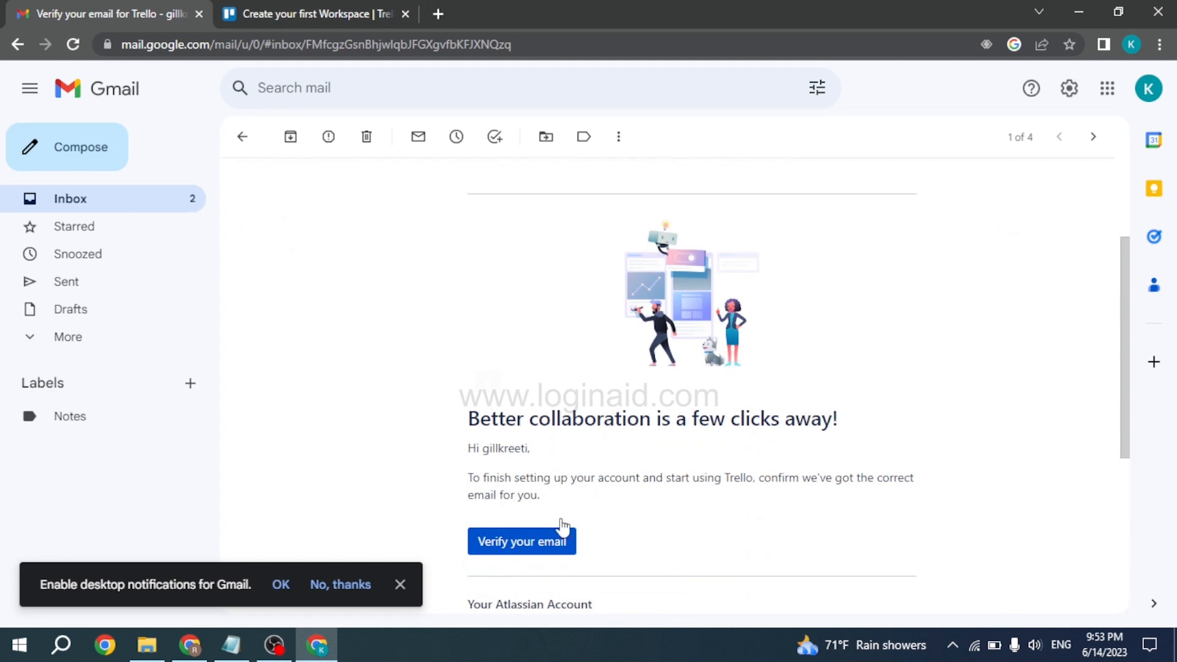
left_click(526, 542)
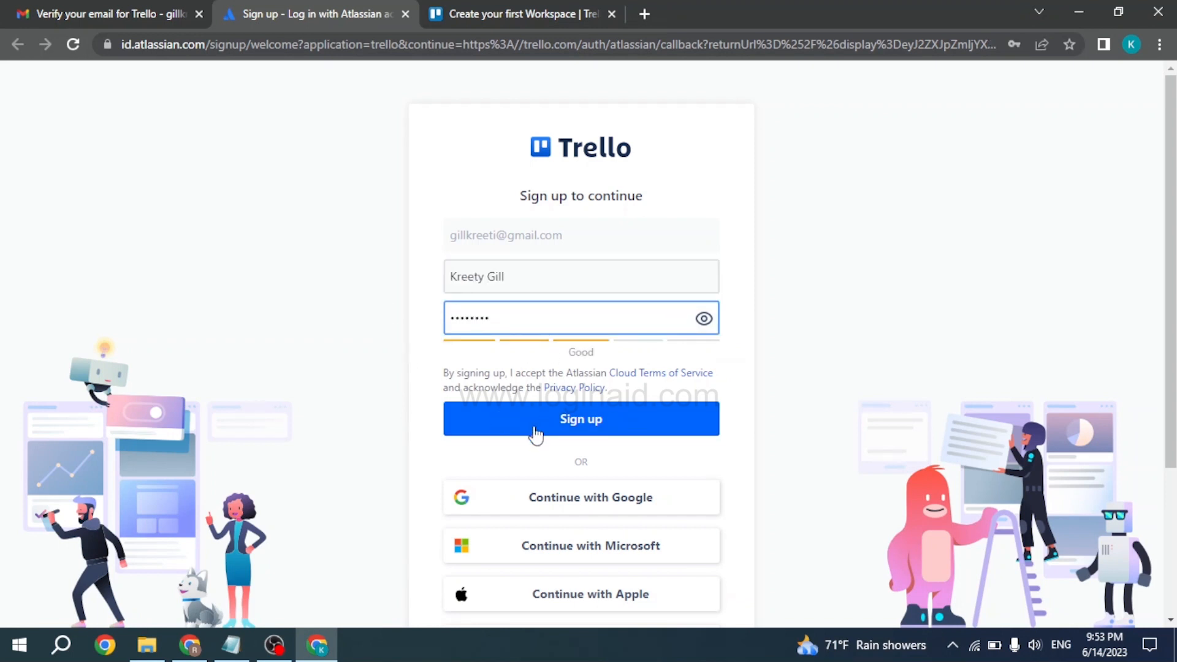
Sign up with the entered name and password to finish creating the account
left_click(582, 420)
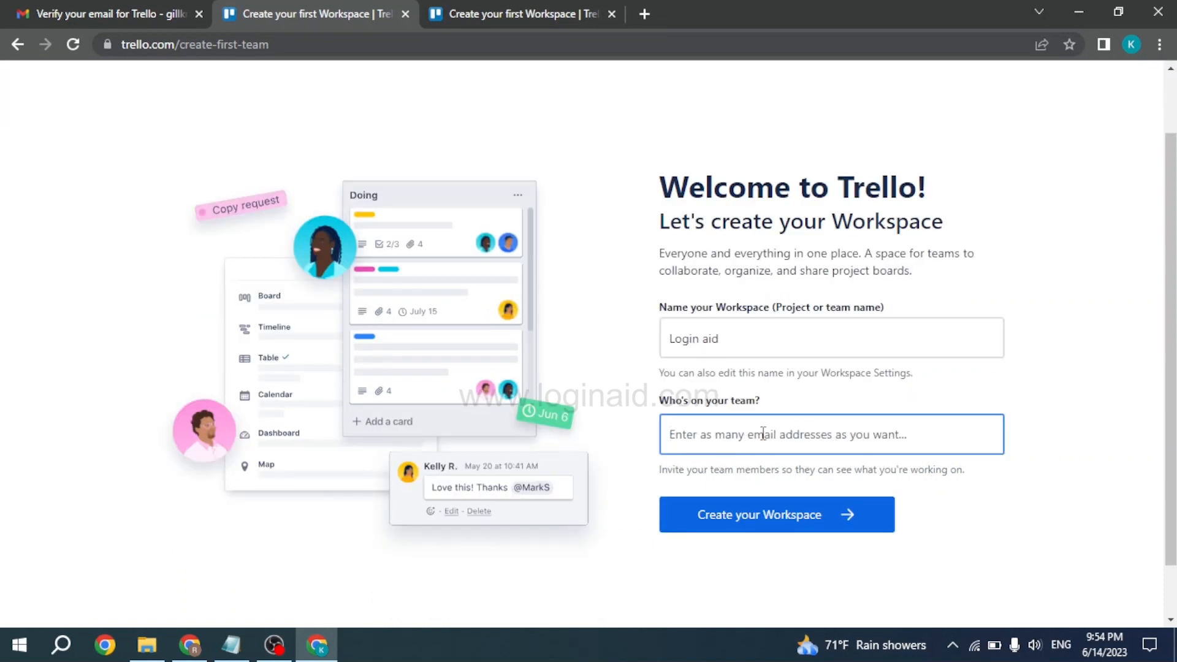
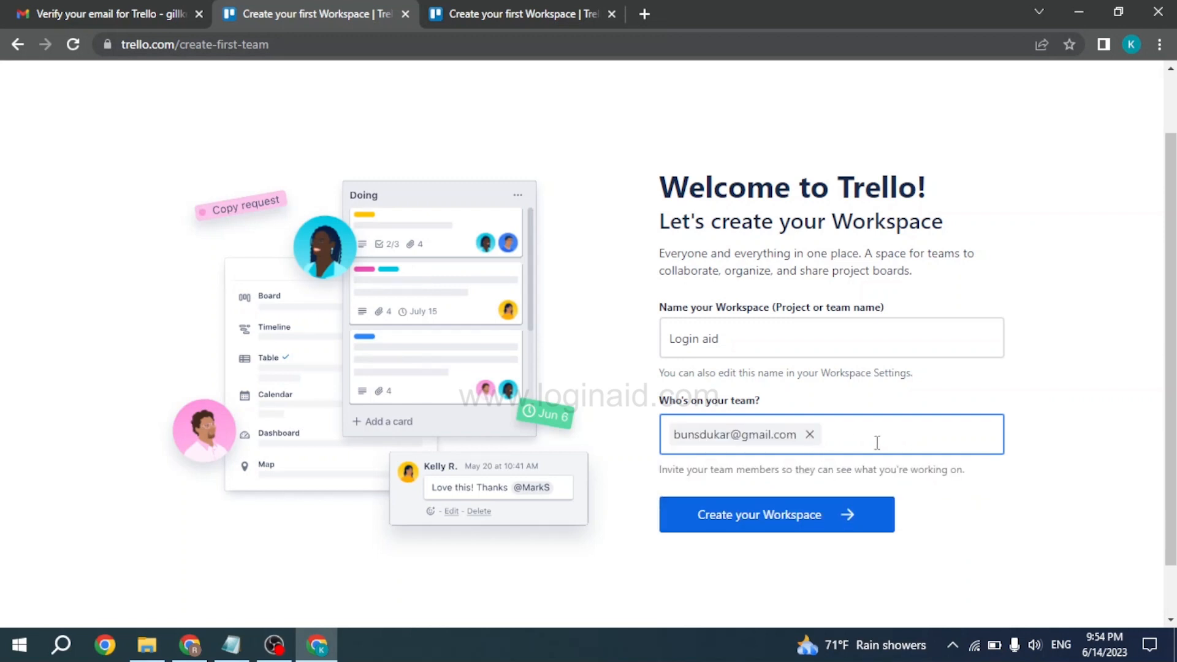
Create the 'Login aid' workspace with one invited teammate
left_click(743, 524)
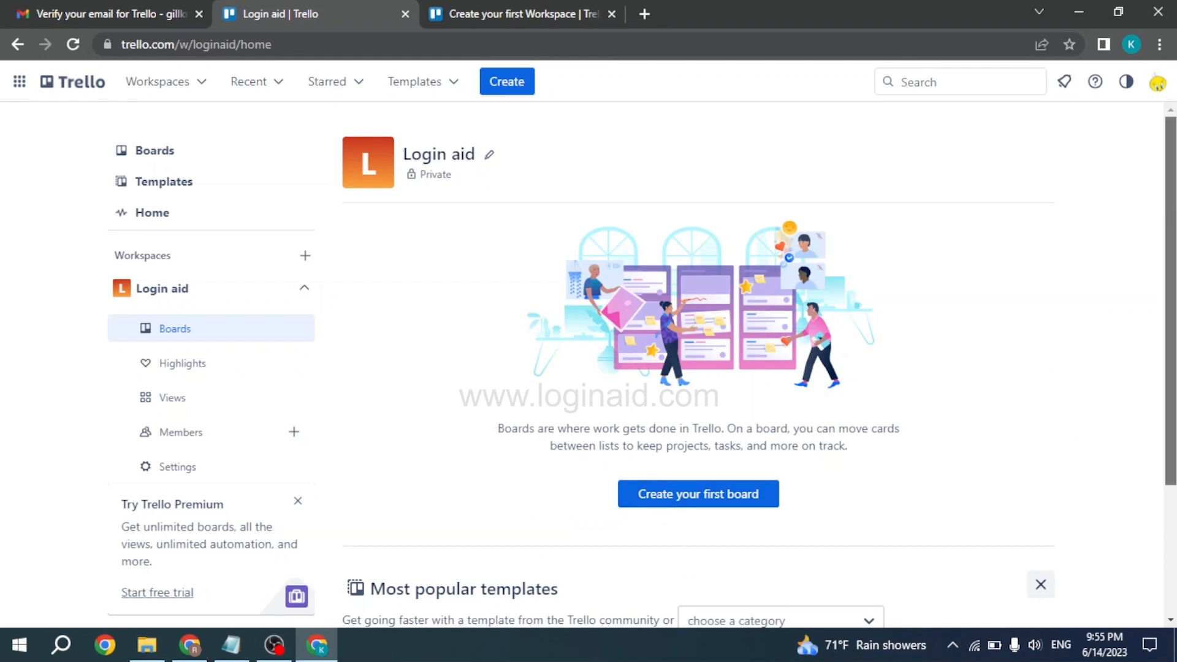
left_click_drag(1171, 231, 1171, 331)
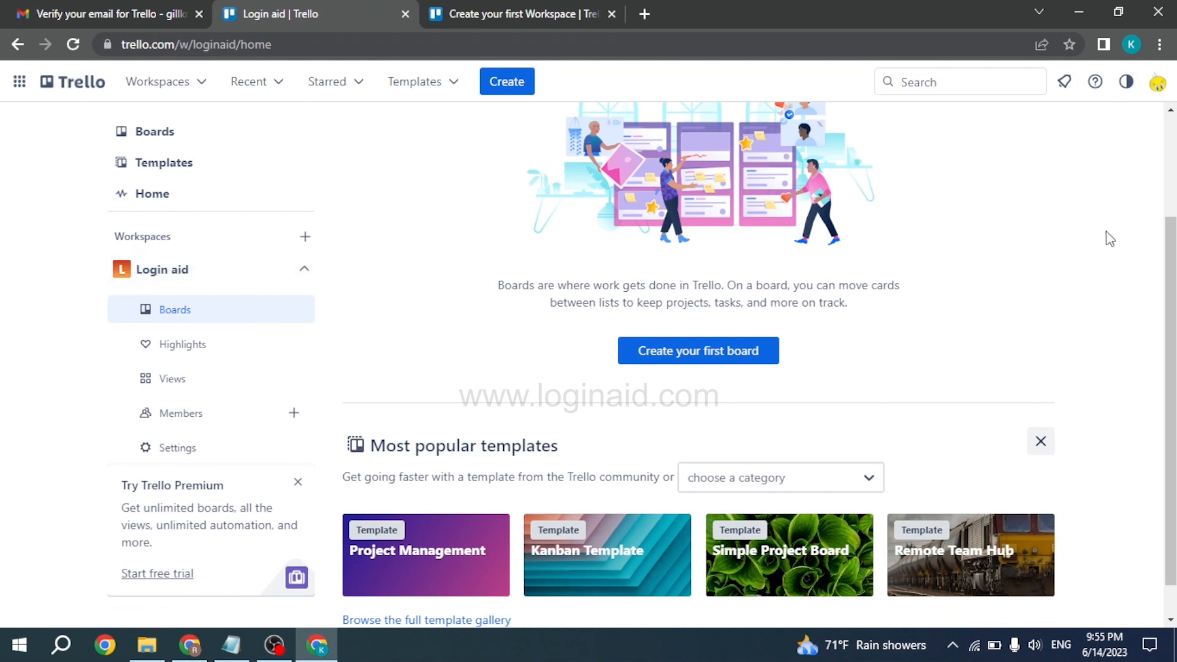
scroll(830, 459, "down", 1)
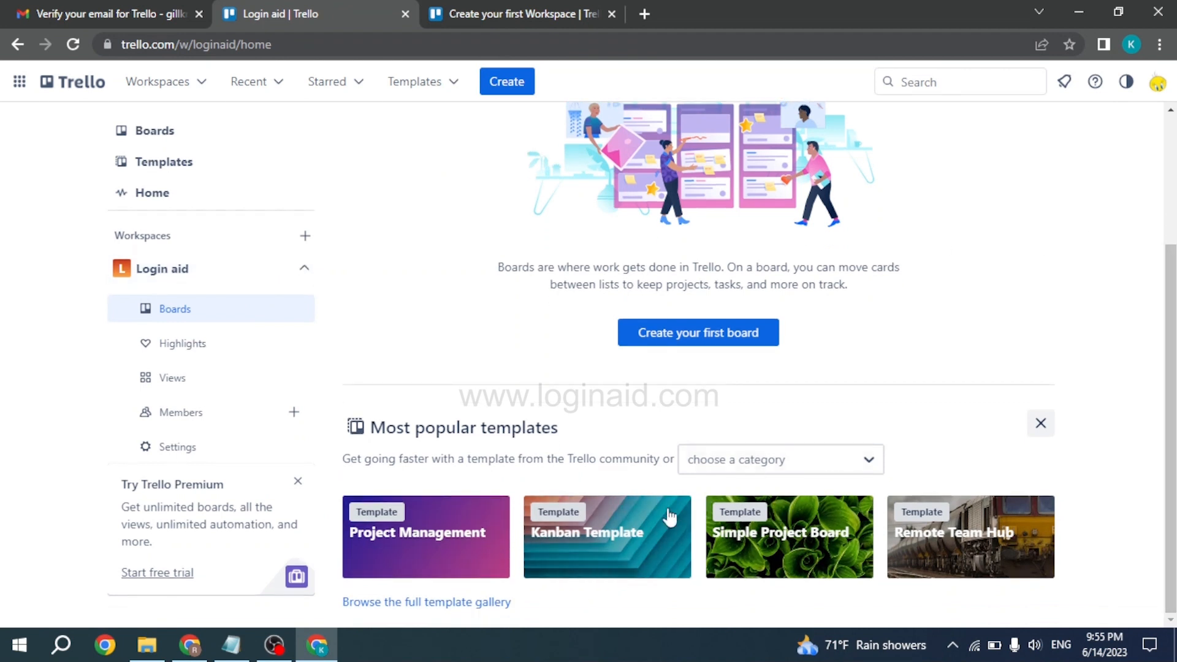
scroll(1170, 424, "up", 3)
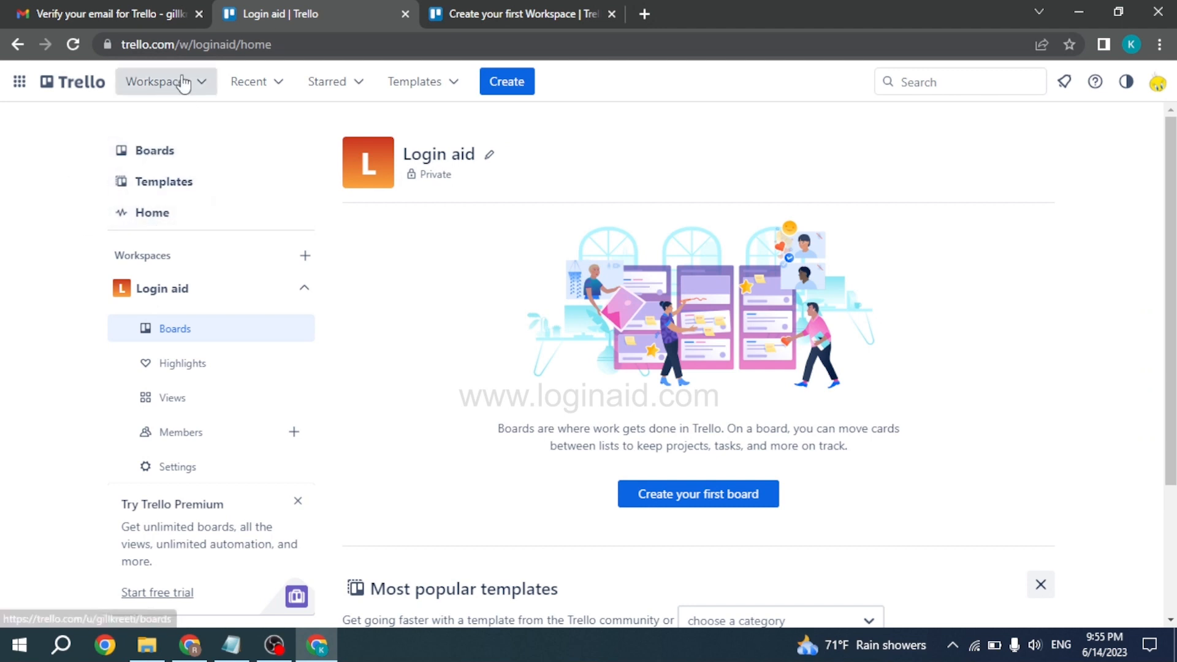
left_click(204, 84)
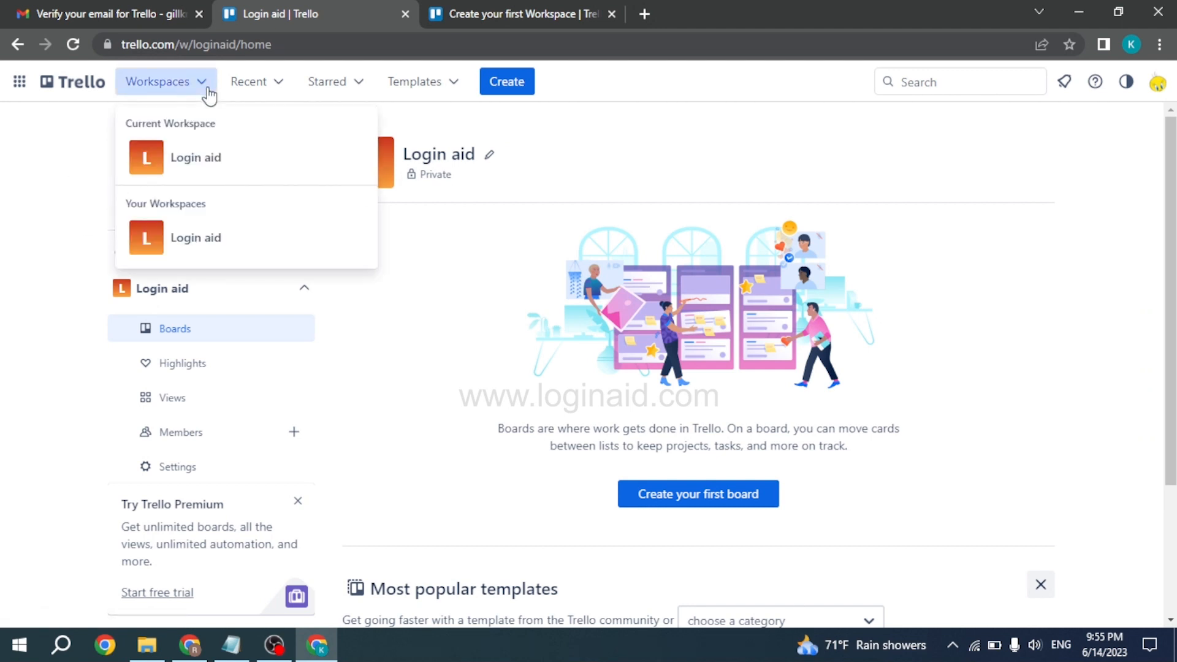
left_click(204, 85)
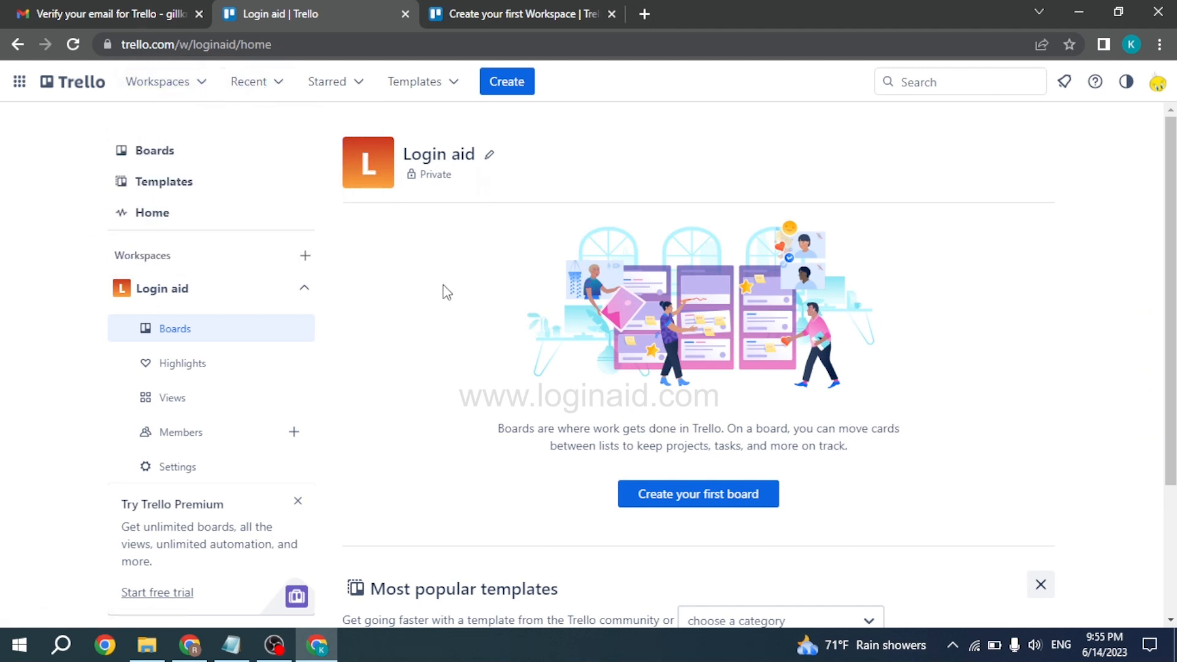